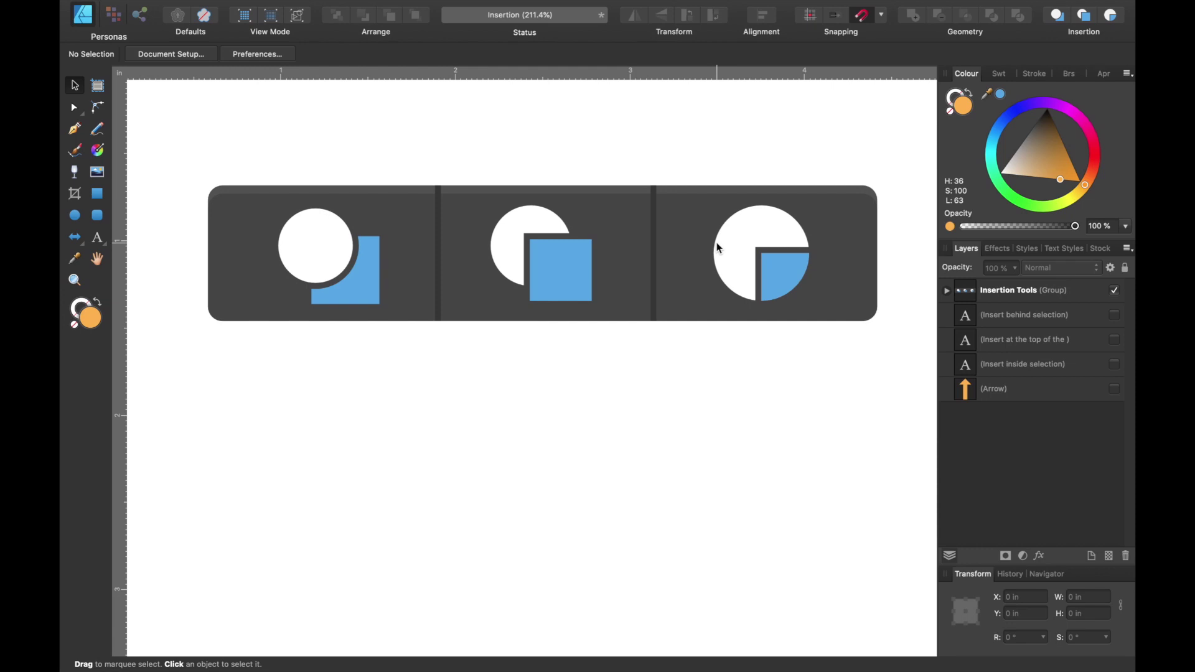
# Show the 'Insert behind selection', 'Insert at the top of the layer' and 'Insert inside selection' captions.
pyautogui.scroll(2, 716, 241)
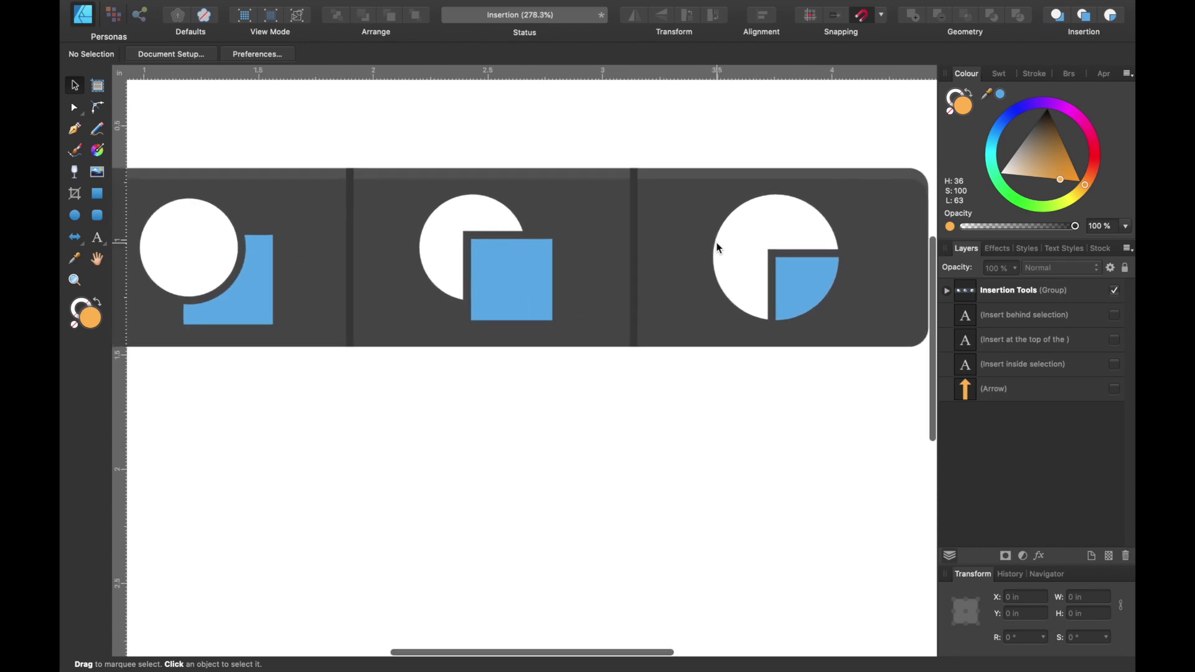
pyautogui.scroll(1, 716, 242)
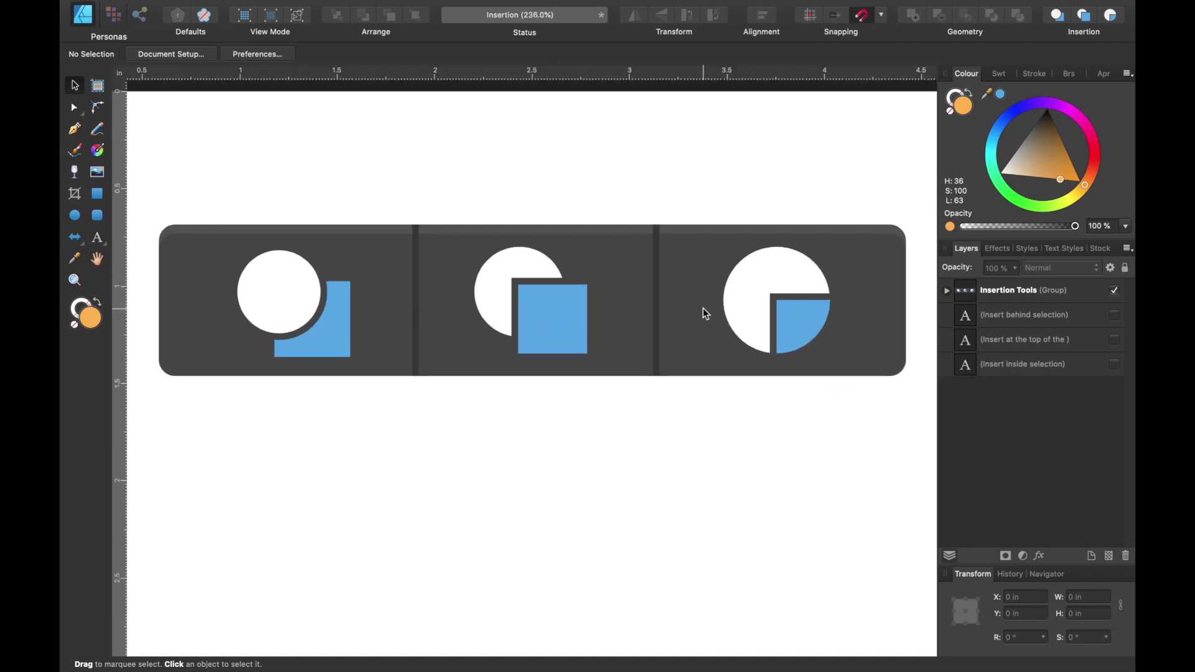
pyautogui.scroll(5, 703, 307)
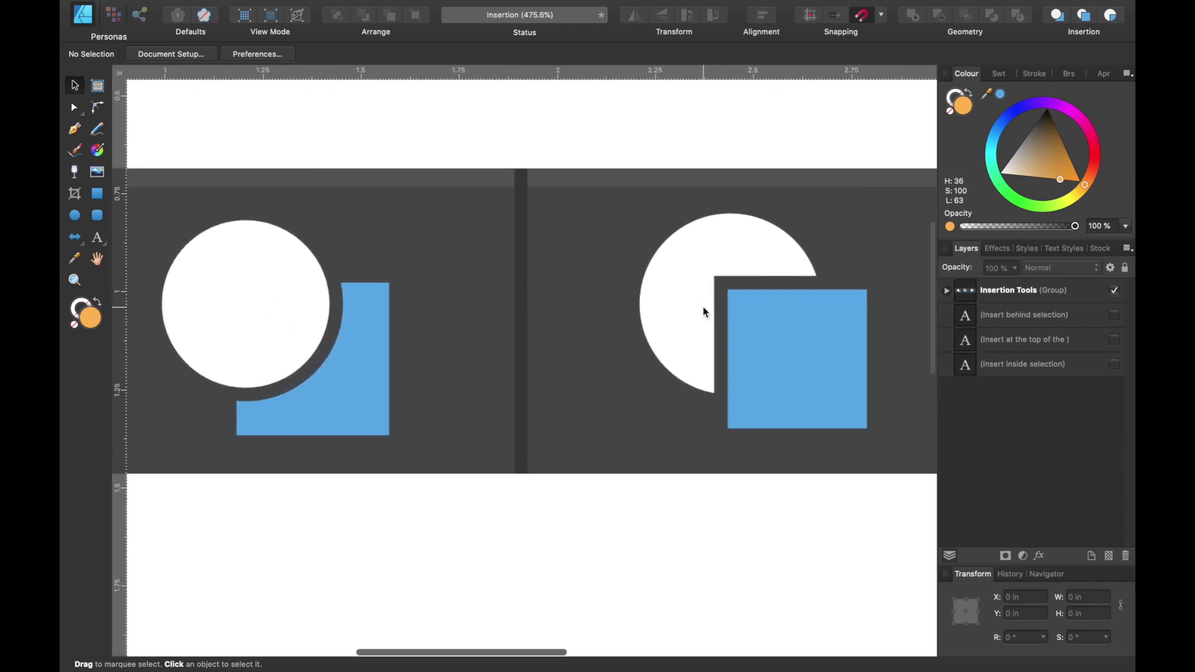
pyautogui.scroll(-2, 703, 306)
pyautogui.hscroll(-2, 702, 309)
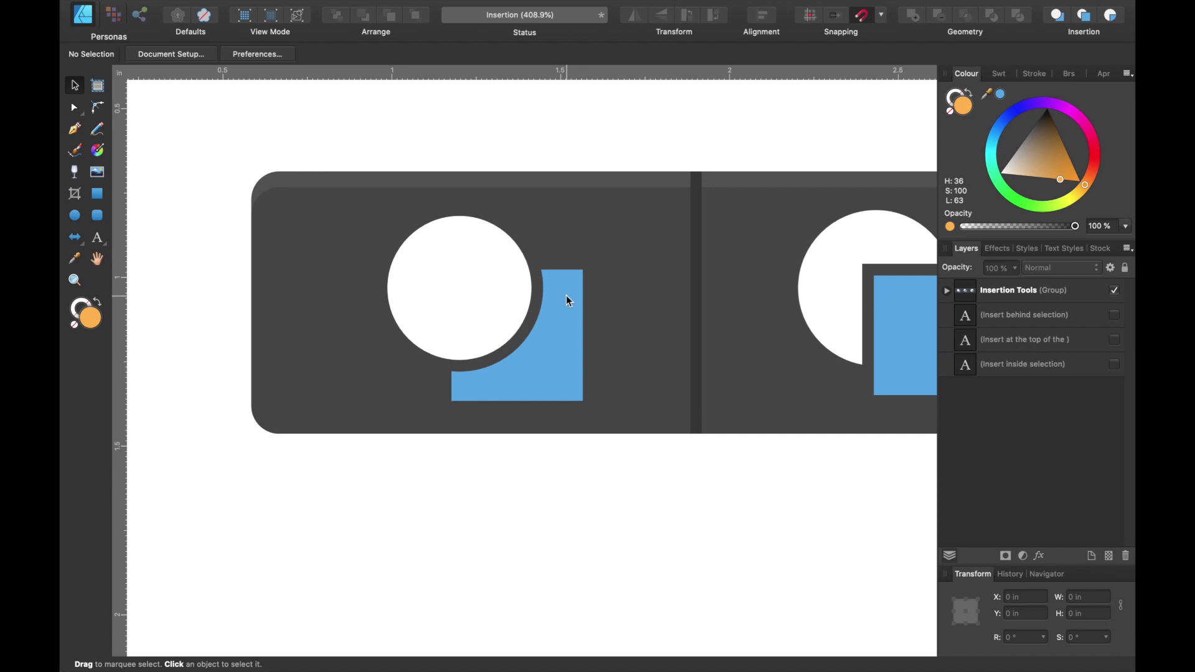
pyautogui.click(1114, 314)
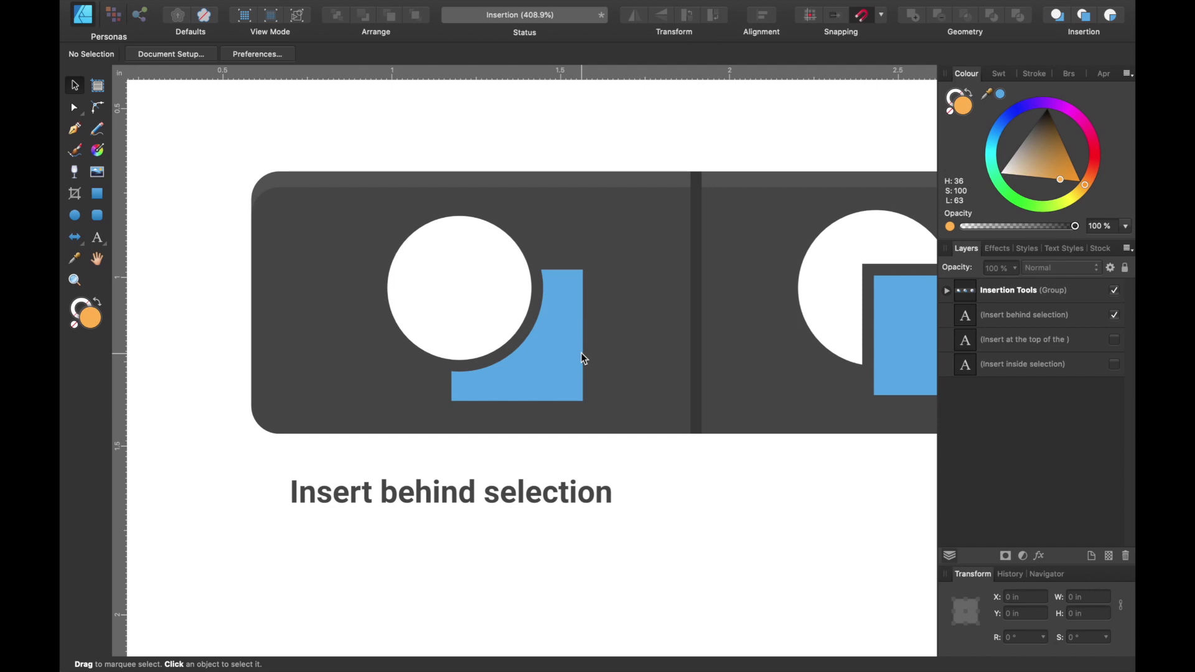
pyautogui.hscroll(10, 581, 352)
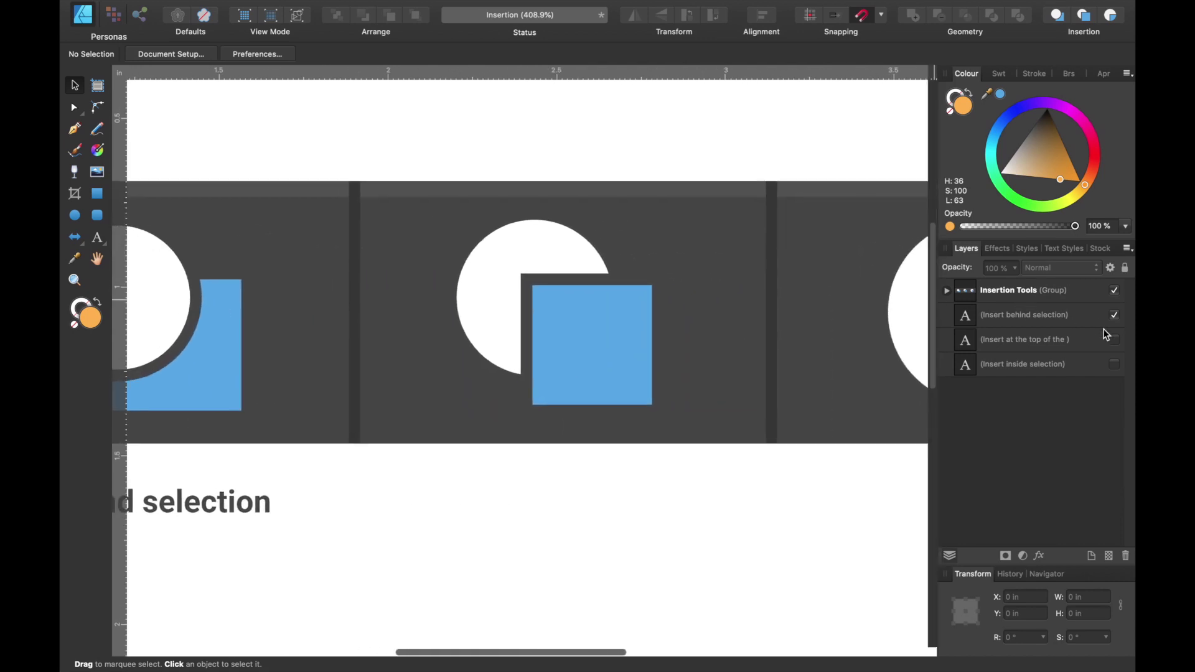
pyautogui.click(1114, 339)
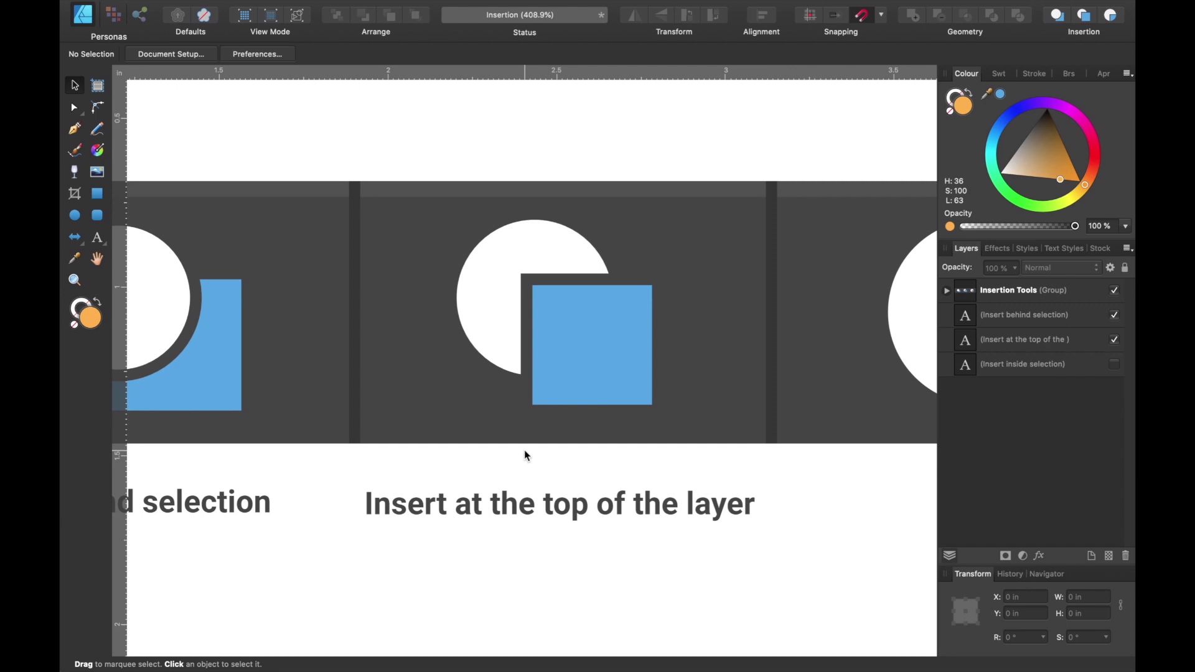
pyautogui.hscroll(10, 525, 455)
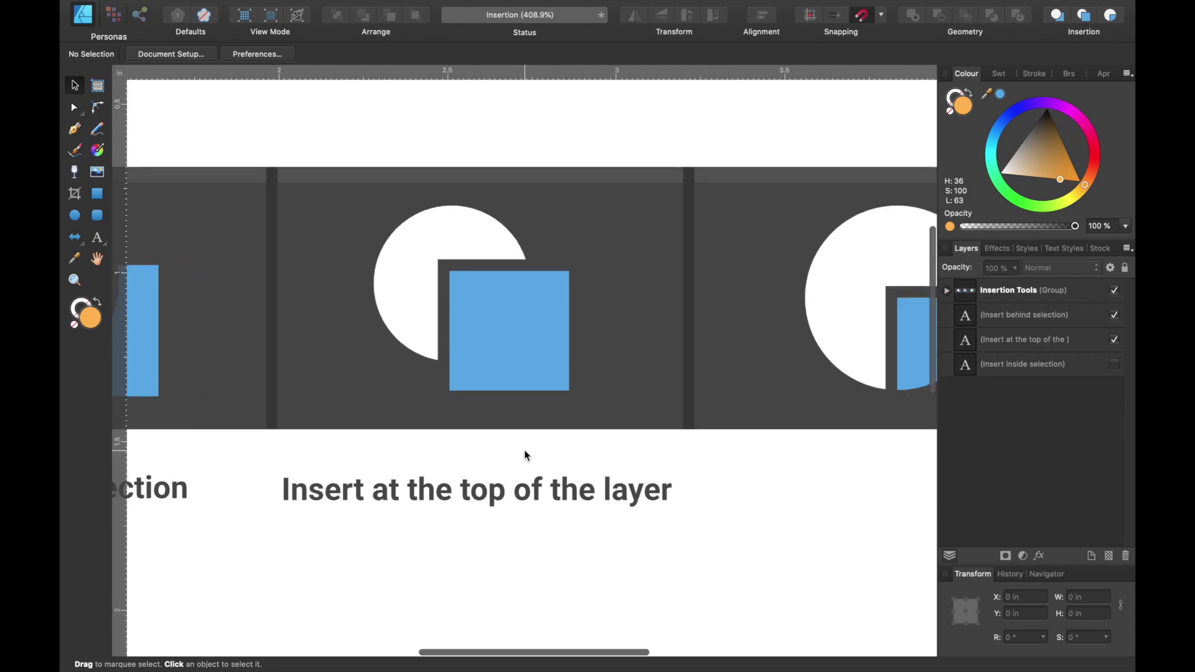
pyautogui.click(1114, 364)
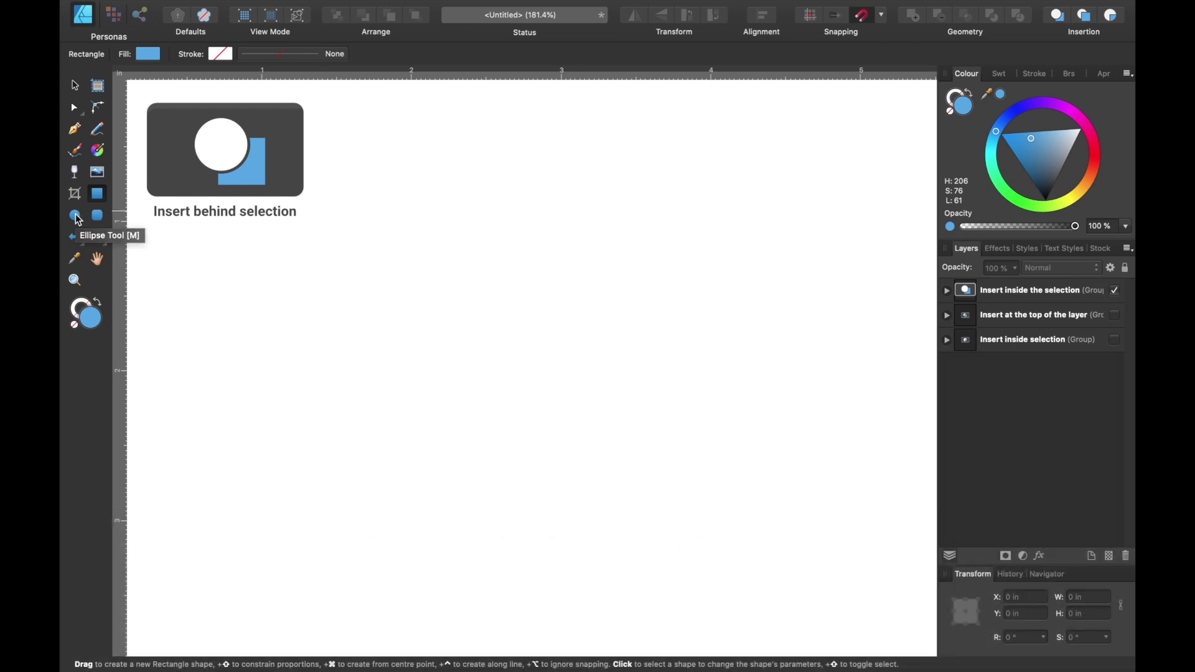
# Draw a large saturated-orange circle near the page centre.
pyautogui.click(76, 216)
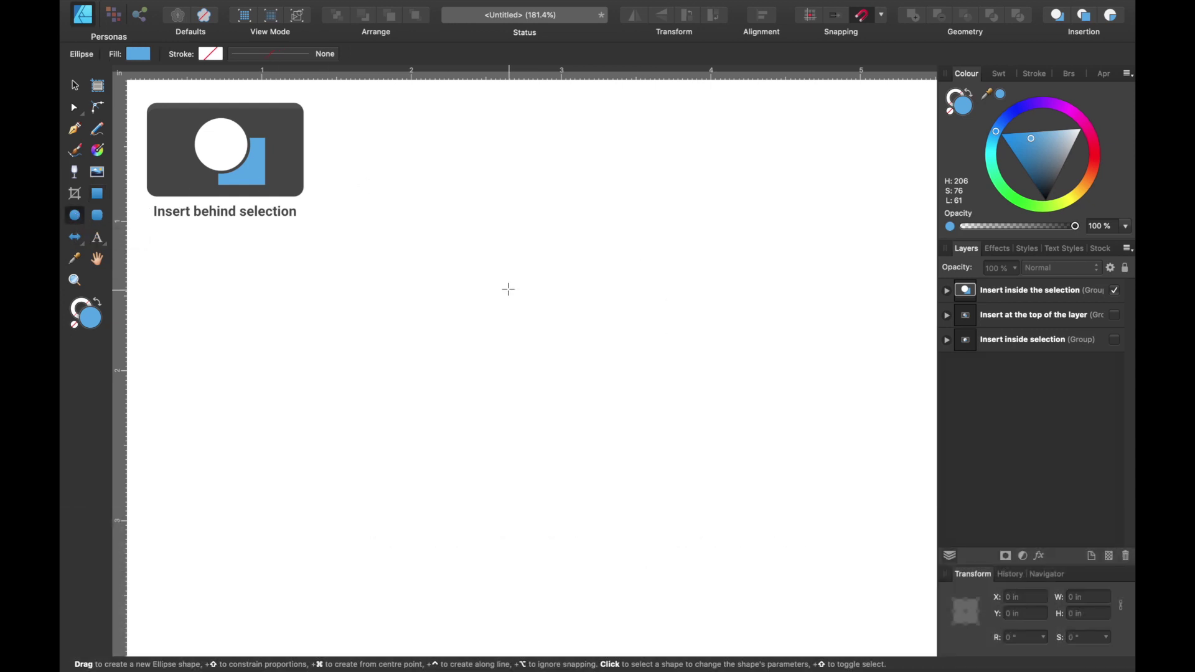
pyautogui.moveTo(509, 290); pyautogui.dragTo(673, 164)
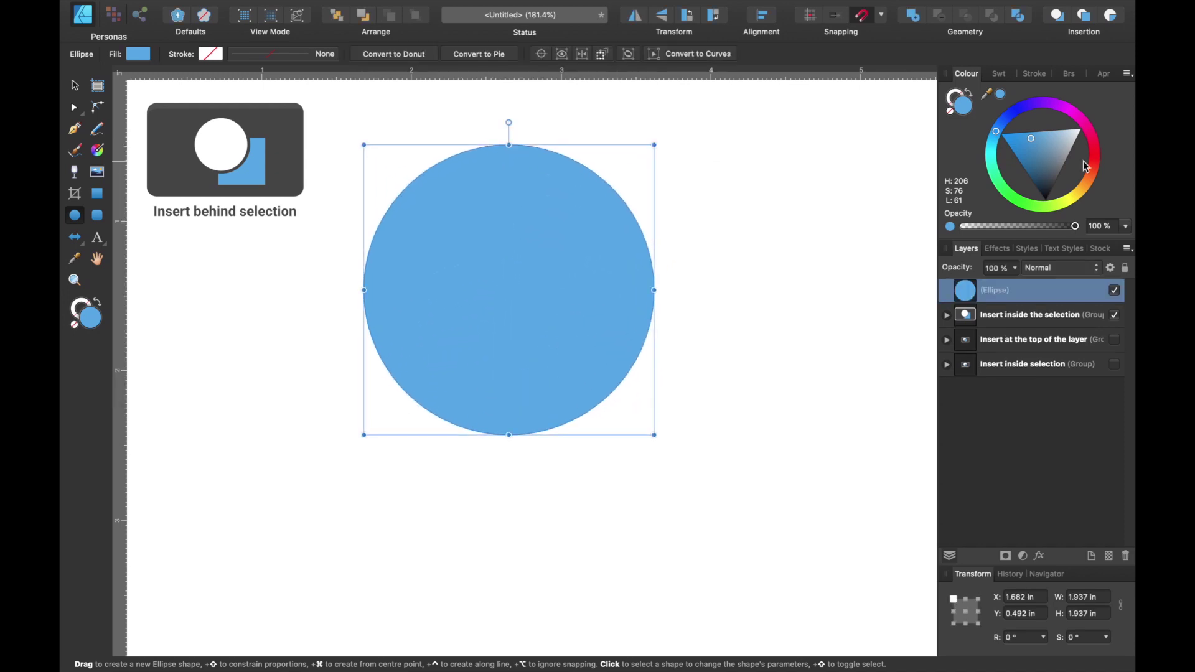
pyautogui.click(1088, 196)
pyautogui.click(1079, 189)
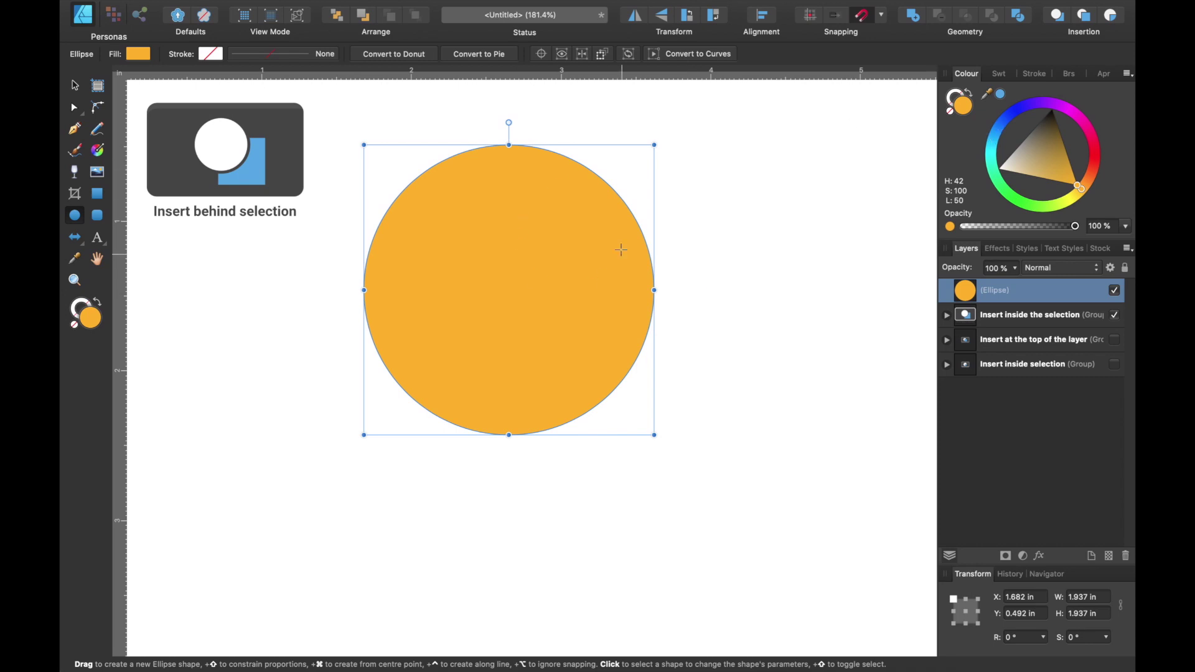
# With Insert behind the selection on, draw four blue squares behind the circle.
pyautogui.click(1057, 17)
pyautogui.click(102, 196)
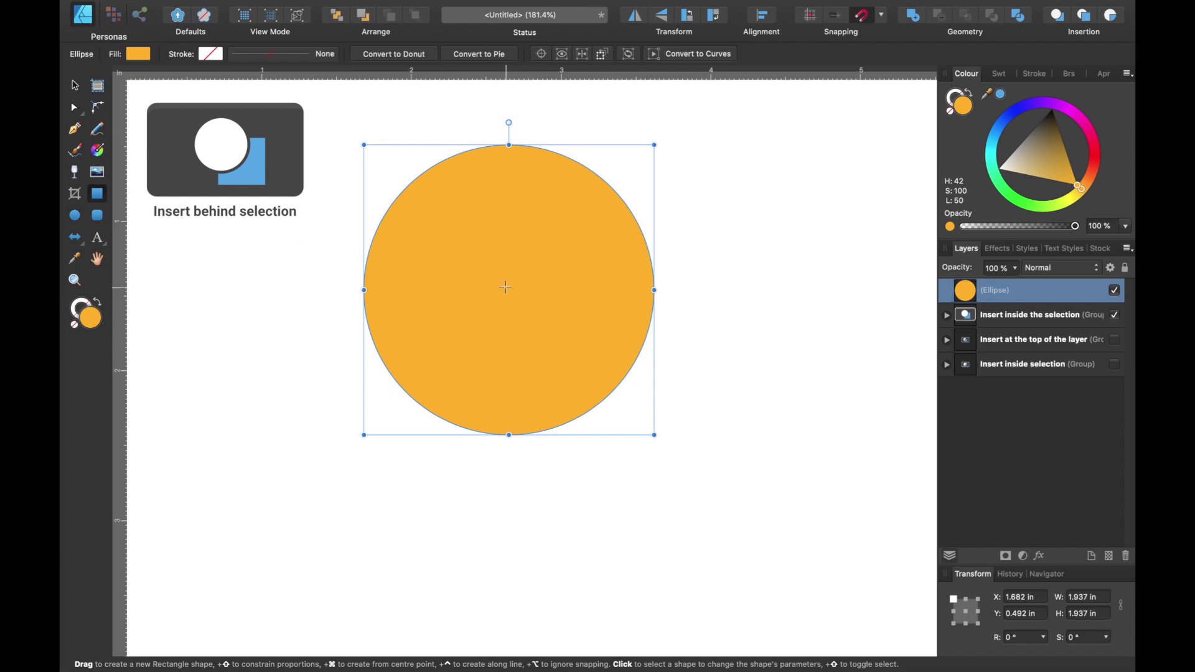
pyautogui.moveTo(508, 288); pyautogui.dragTo(788, 491)
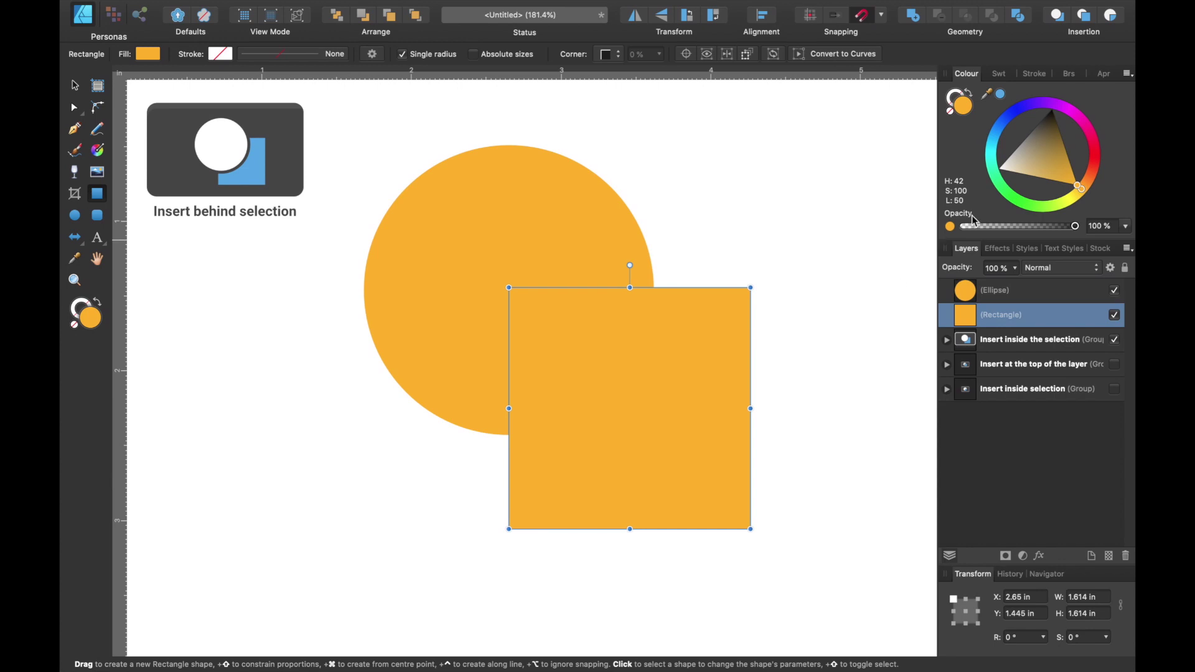
pyautogui.click(1001, 95)
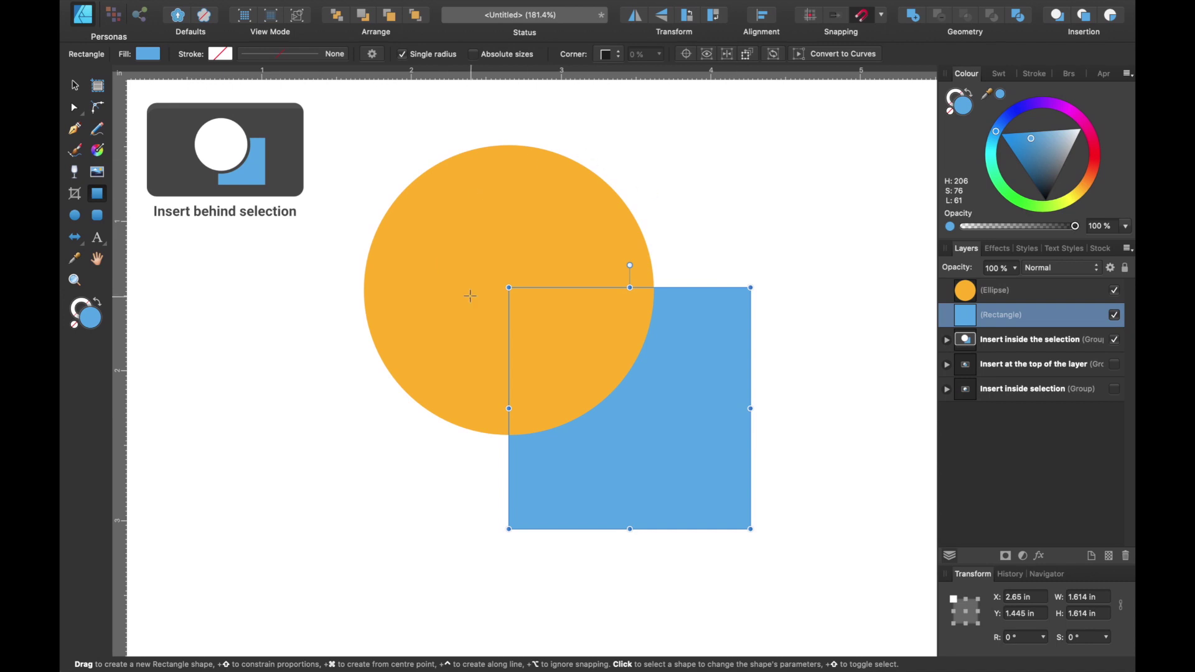
pyautogui.moveTo(578, 243); pyautogui.dragTo(713, 108)
pyautogui.moveTo(509, 228); pyautogui.dragTo(402, 121)
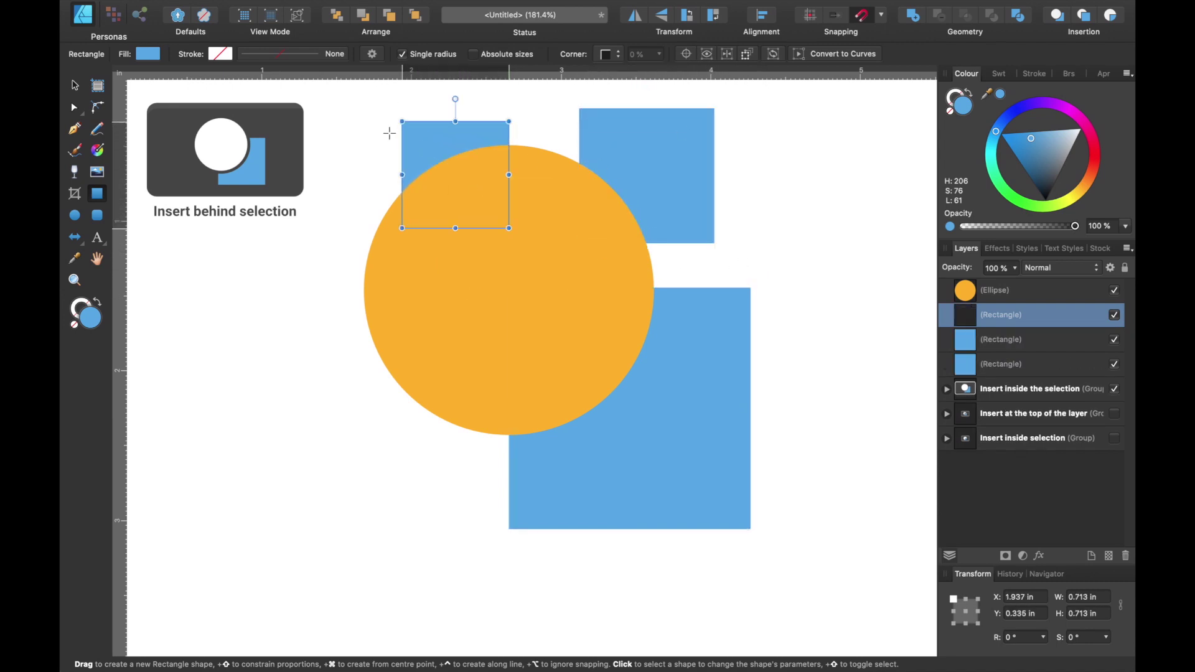
pyautogui.moveTo(447, 278); pyautogui.dragTo(271, 454)
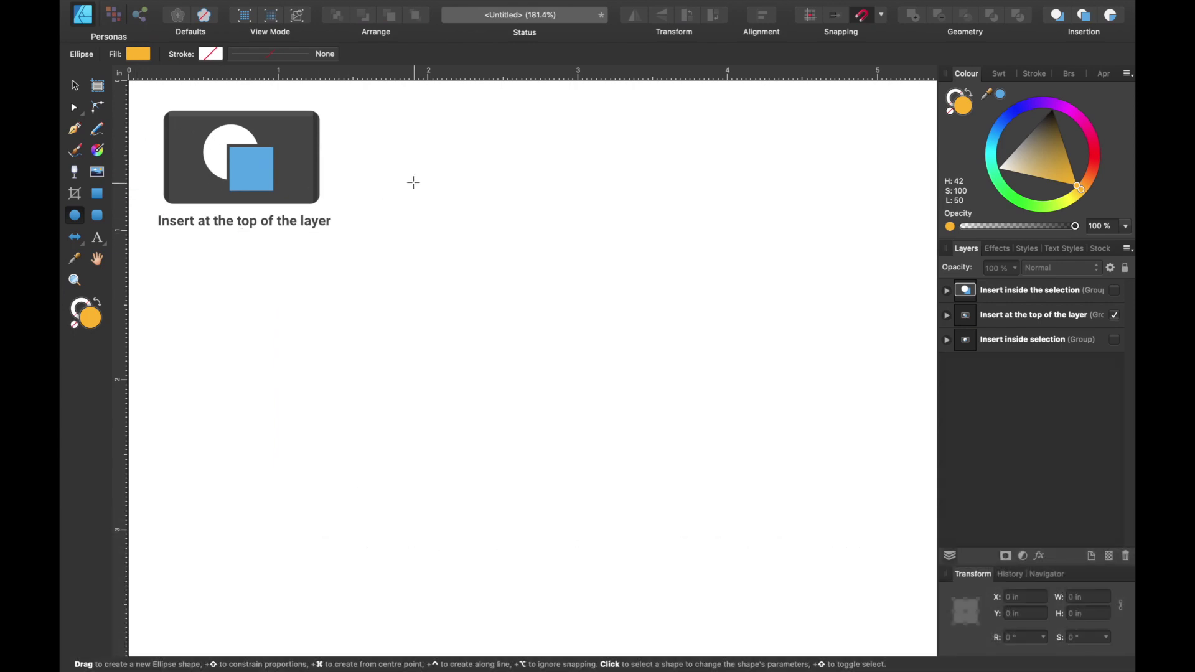
# Draw a new orange circle, then with Insert at the top of the layer add four blue rectangles over it.
pyautogui.moveTo(557, 314); pyautogui.dragTo(716, 198)
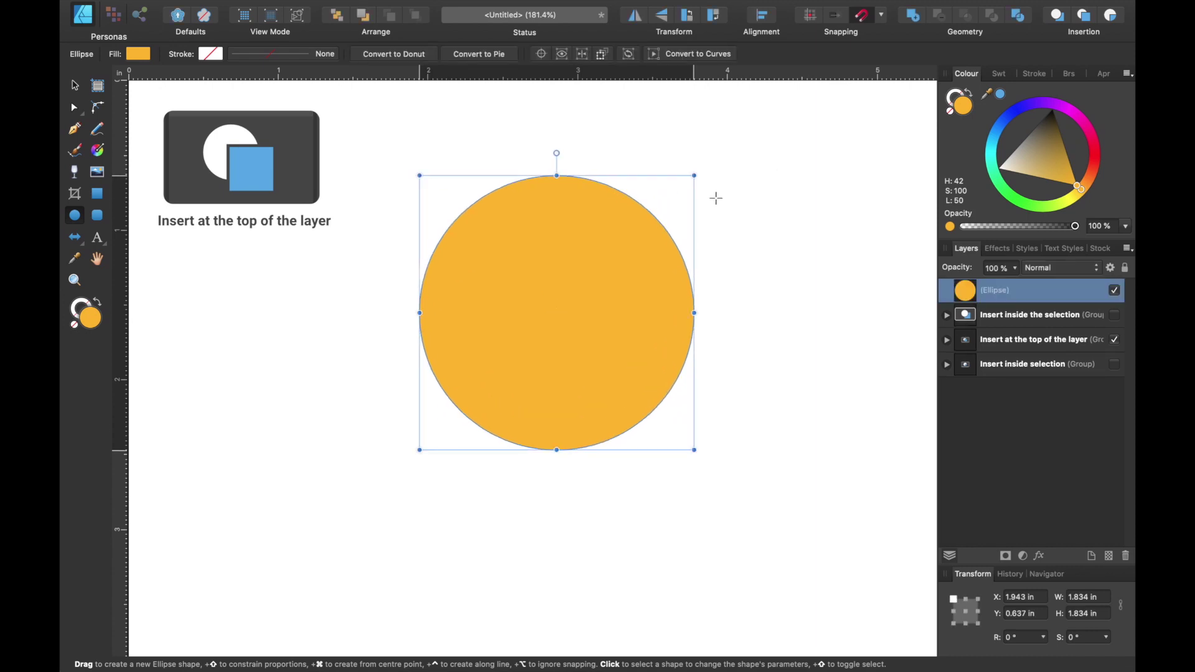
pyautogui.click(1086, 19)
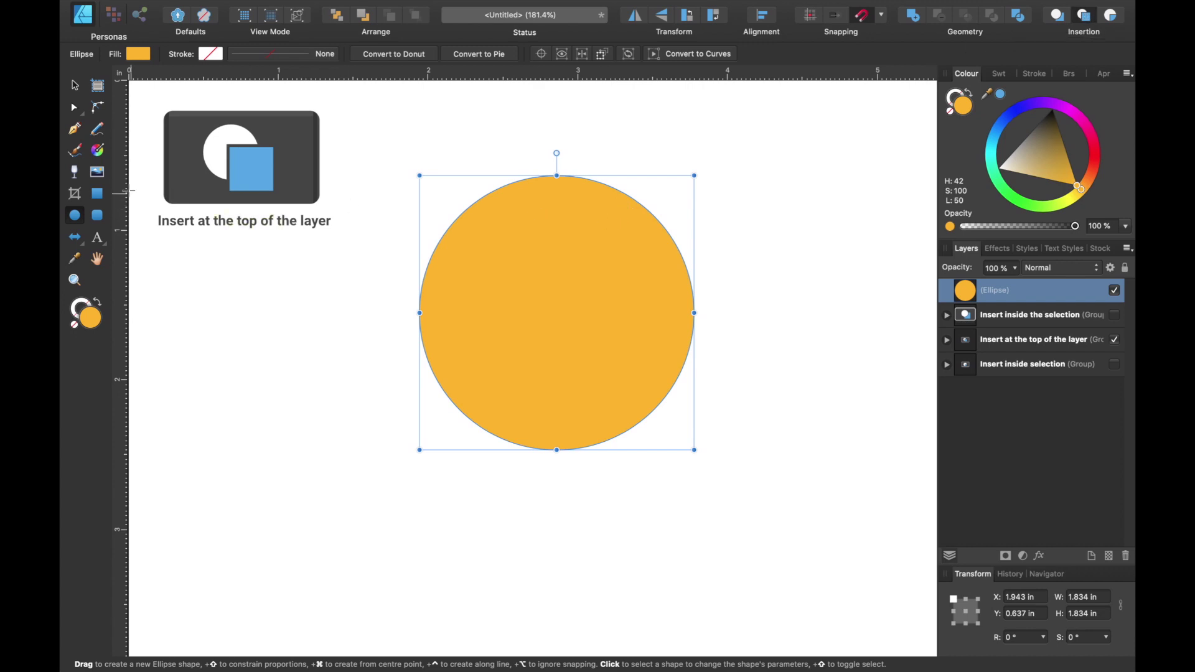
pyautogui.click(99, 196)
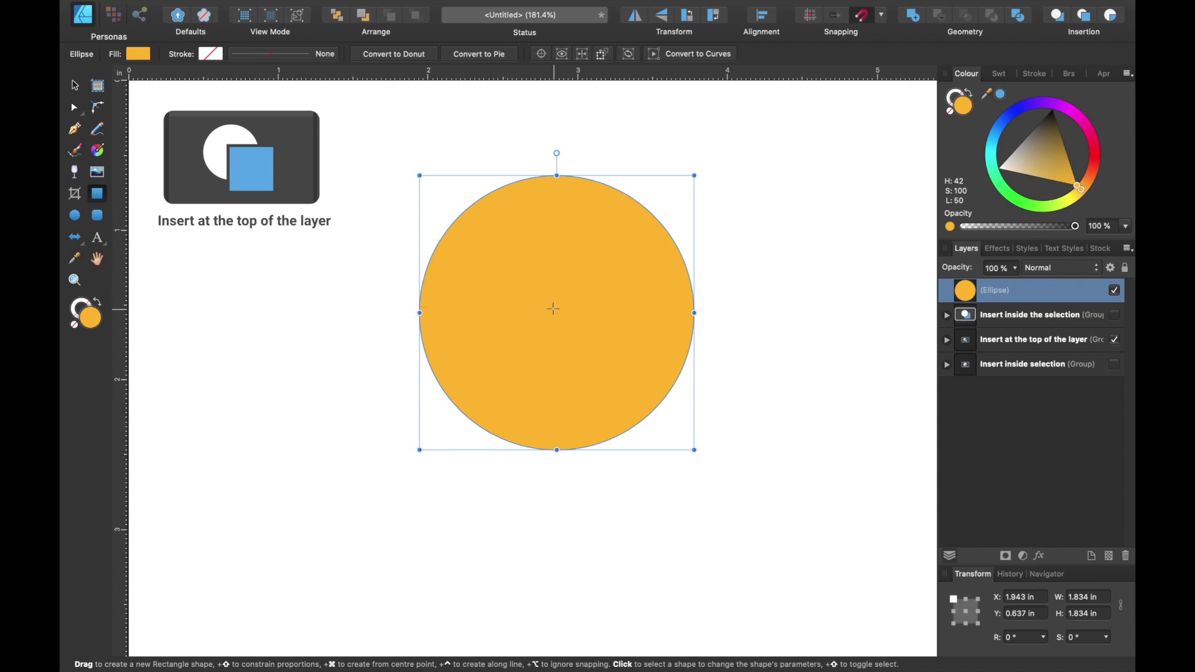
pyautogui.moveTo(554, 307)
pyautogui.mouseDown()
pyautogui.moveTo(827, 487)
pyautogui.moveTo(784, 537)
pyautogui.mouseUp()
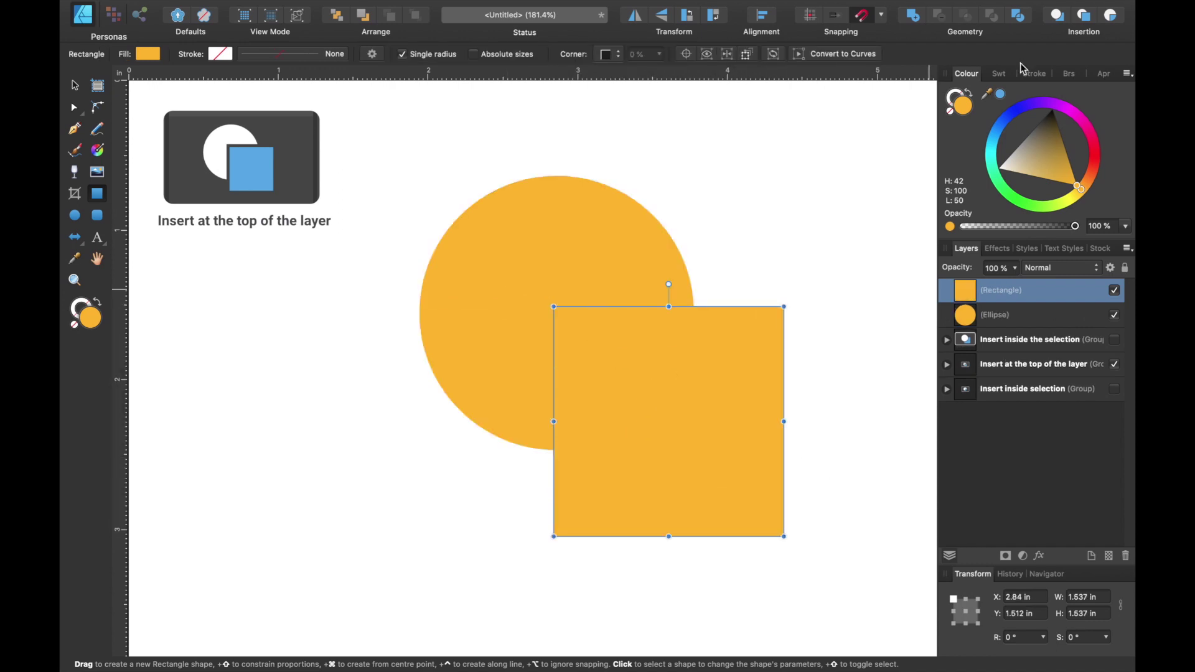
pyautogui.click(1000, 93)
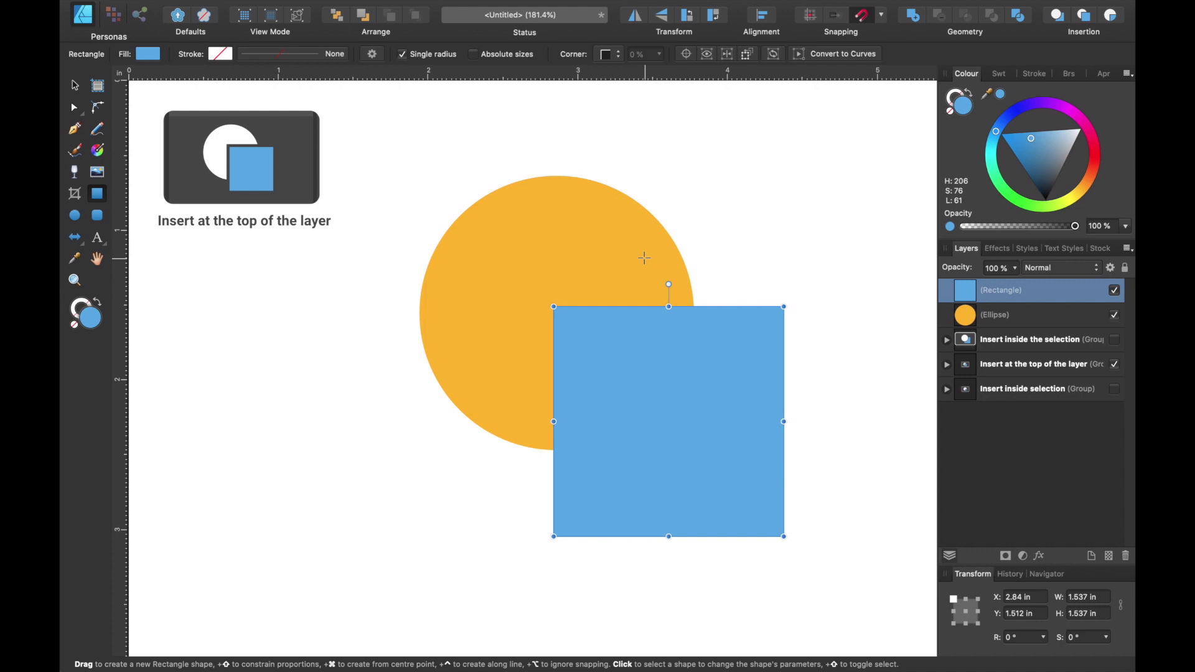
pyautogui.moveTo(614, 255); pyautogui.dragTo(715, 104)
pyautogui.moveTo(506, 257); pyautogui.dragTo(365, 116)
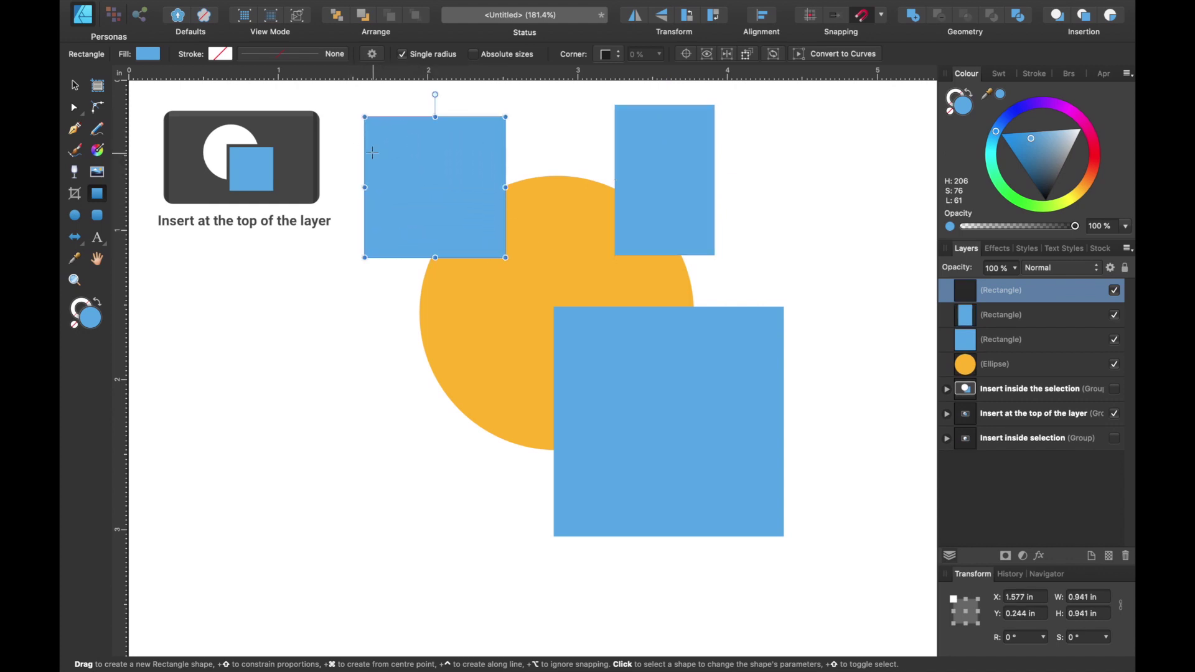
pyautogui.moveTo(480, 326); pyautogui.dragTo(318, 450)
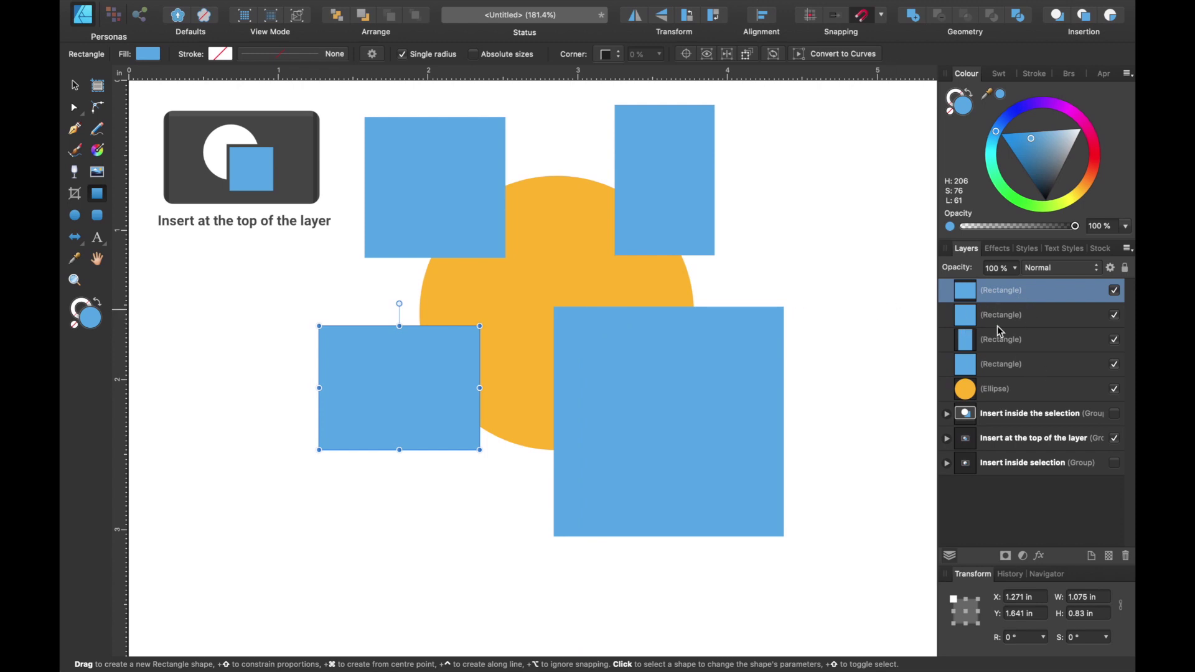
pyautogui.click(999, 400)
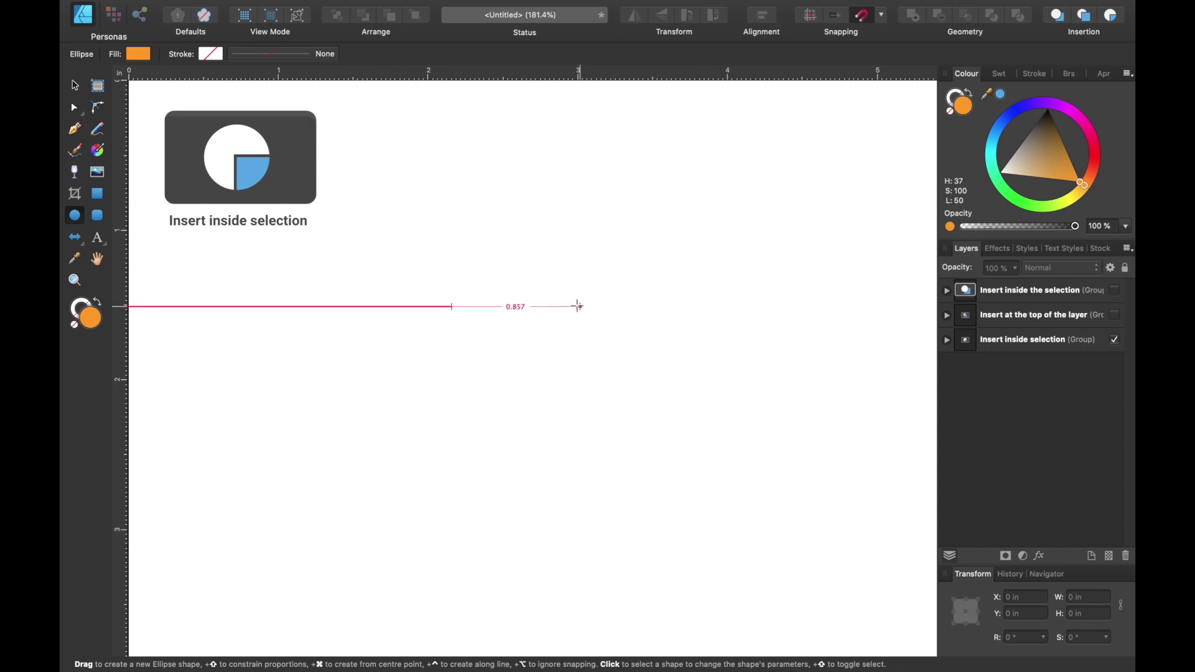
# Draw an orange circle and clip a blue square inside it, starting from its centre.
pyautogui.moveTo(572, 307); pyautogui.dragTo(730, 167)
pyautogui.moveTo(736, 167); pyautogui.dragTo(733, 168)
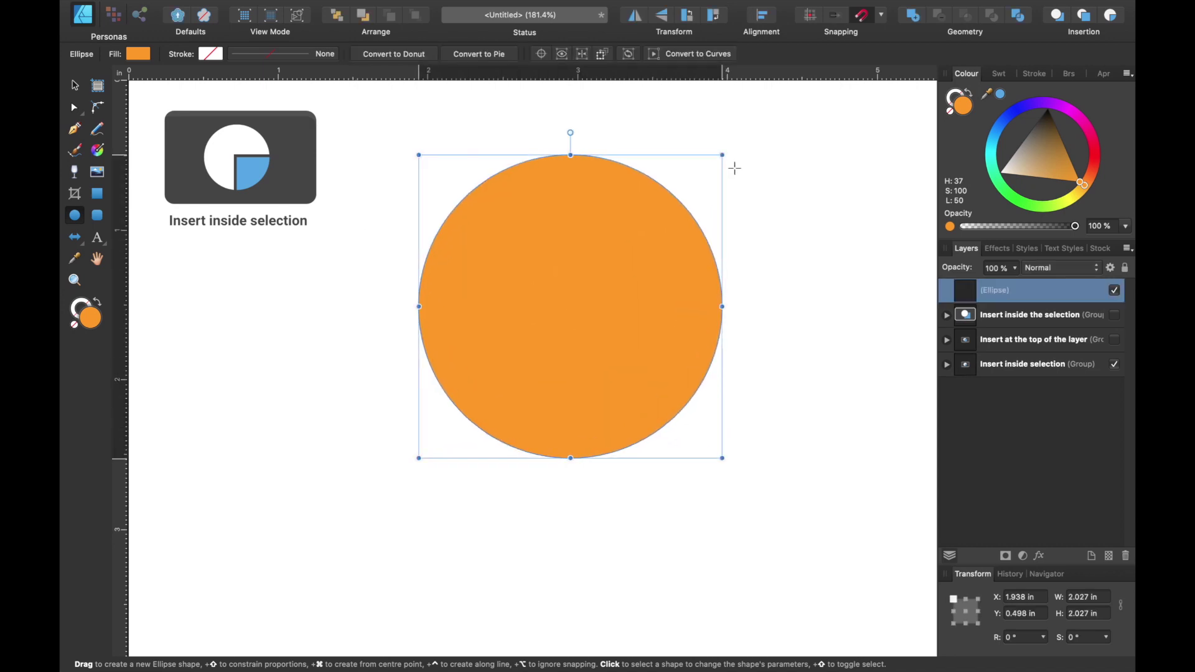
pyautogui.click(1114, 17)
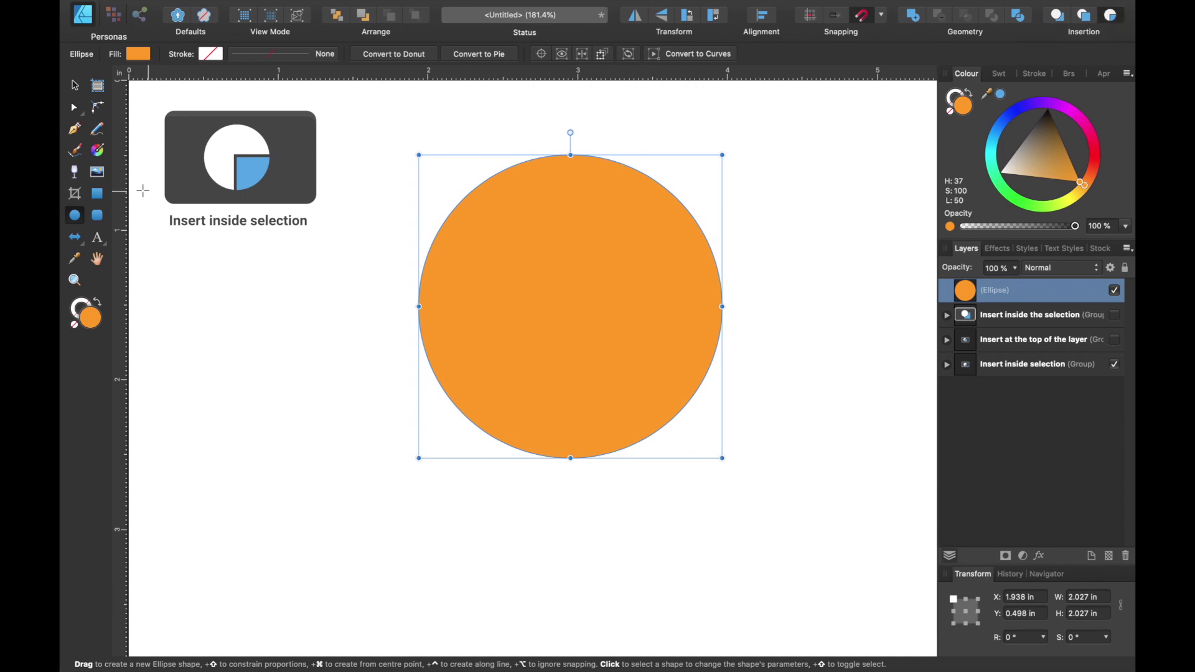
pyautogui.click(98, 196)
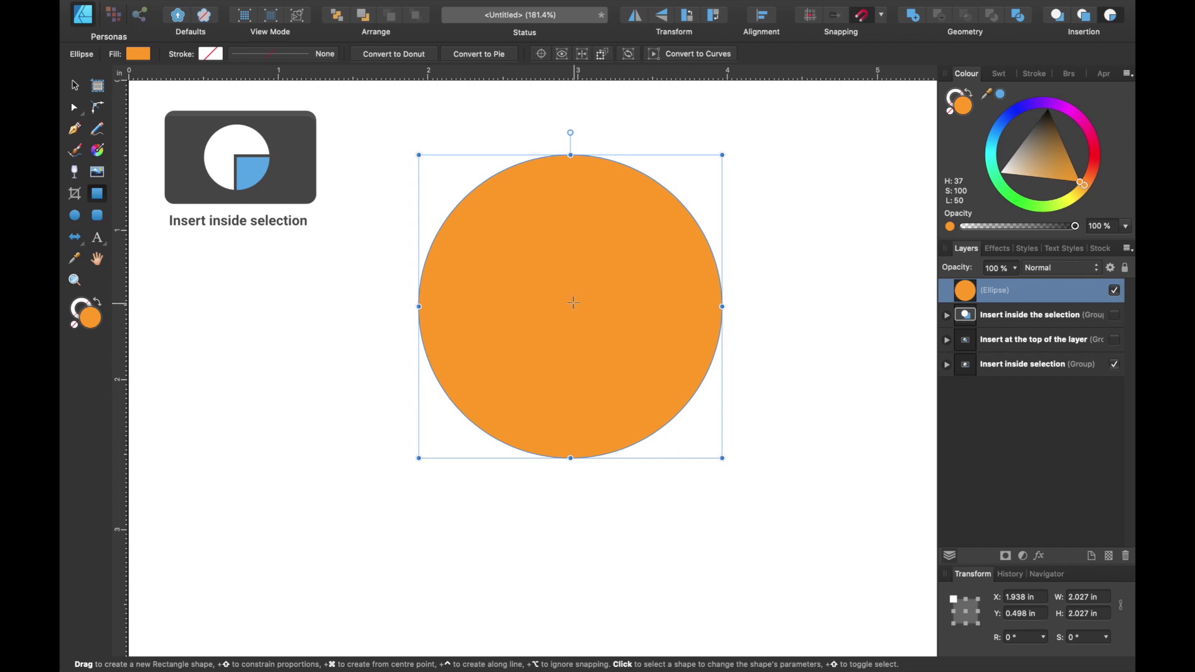
pyautogui.moveTo(570, 304); pyautogui.dragTo(857, 492)
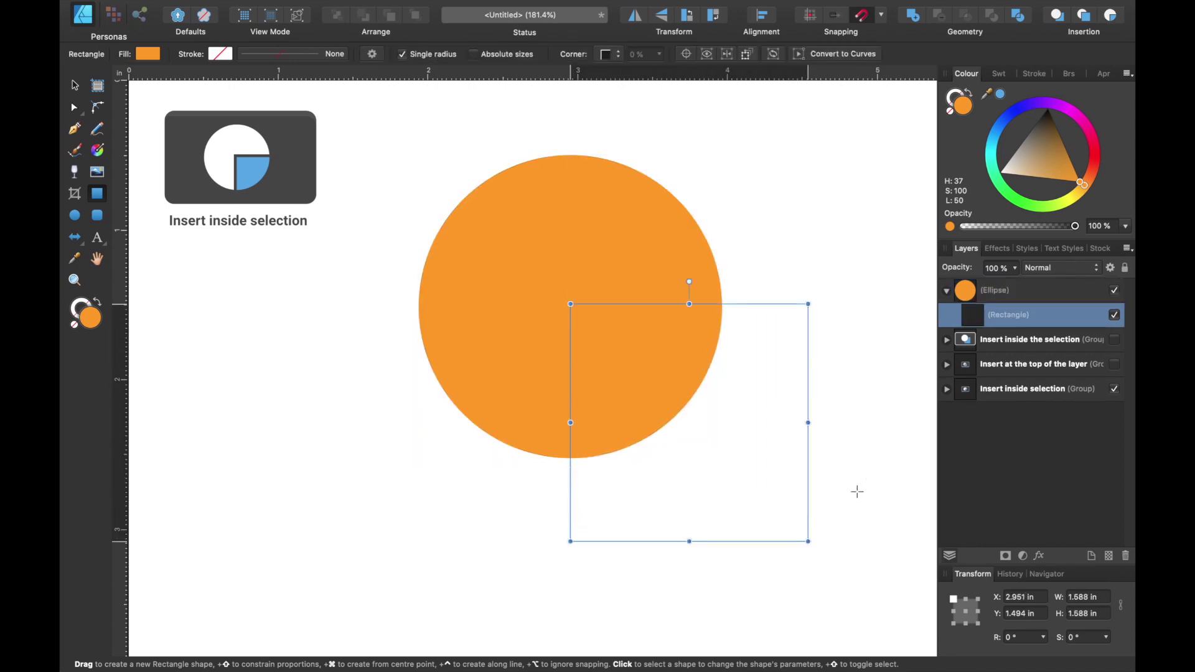
pyautogui.click(1001, 93)
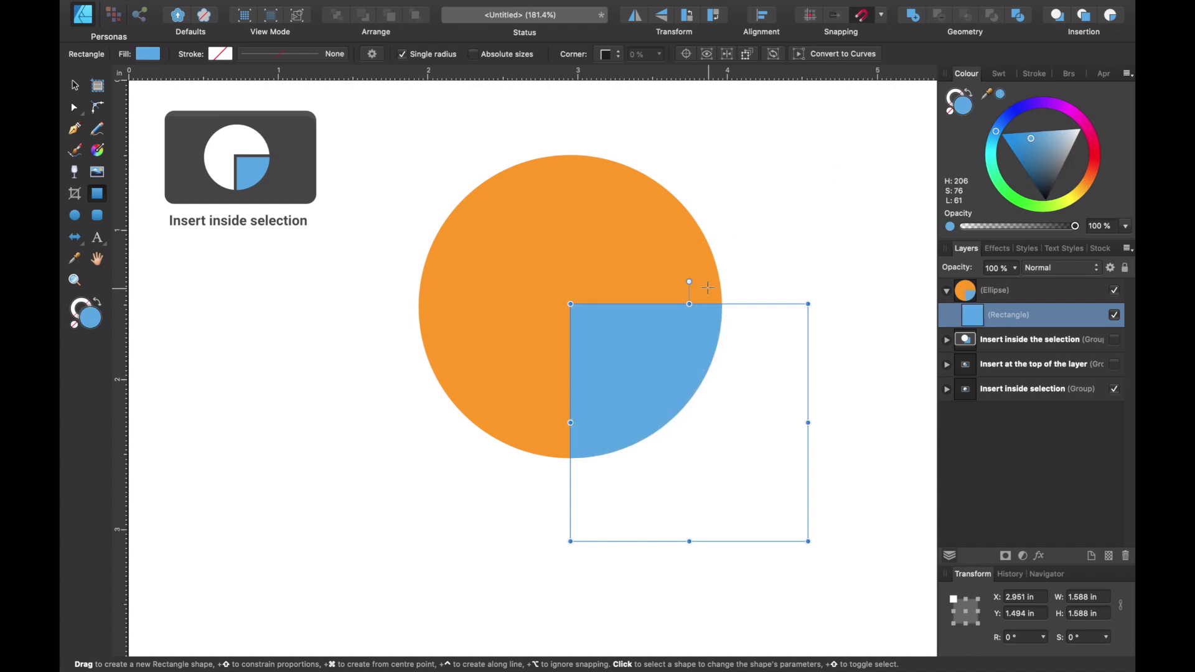
pyautogui.hscroll(2, 707, 287)
pyautogui.scroll(1, 708, 288)
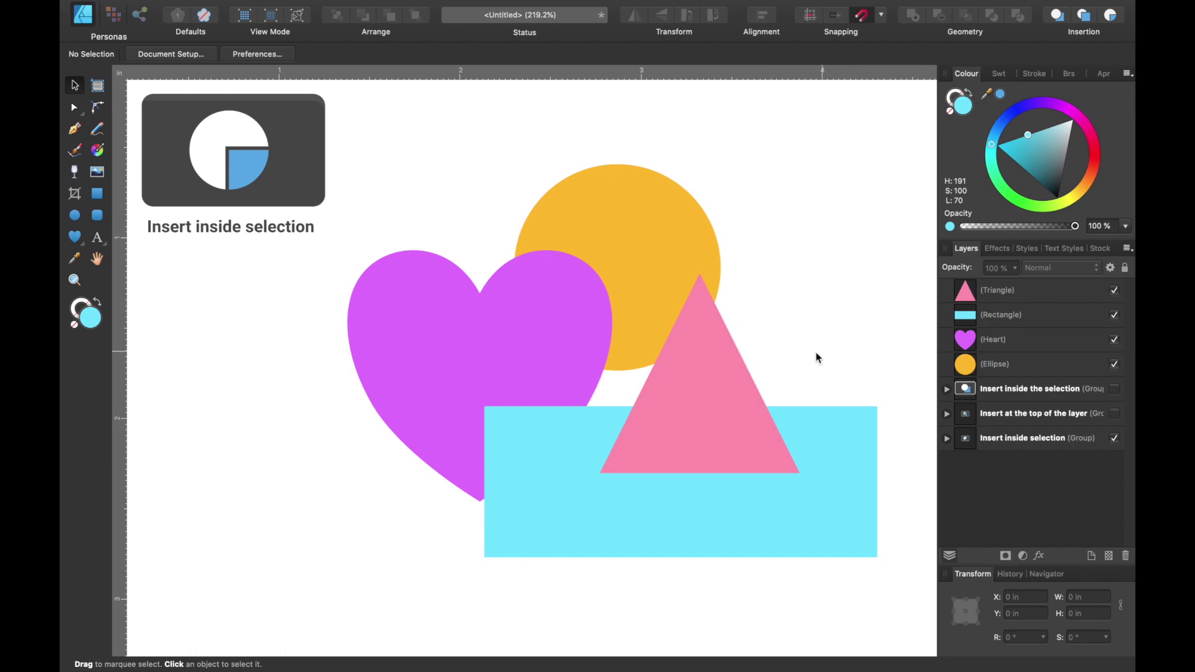
# Clip a cyan rectangle inside the purple heart using Insert inside the selection.
pyautogui.click(563, 339)
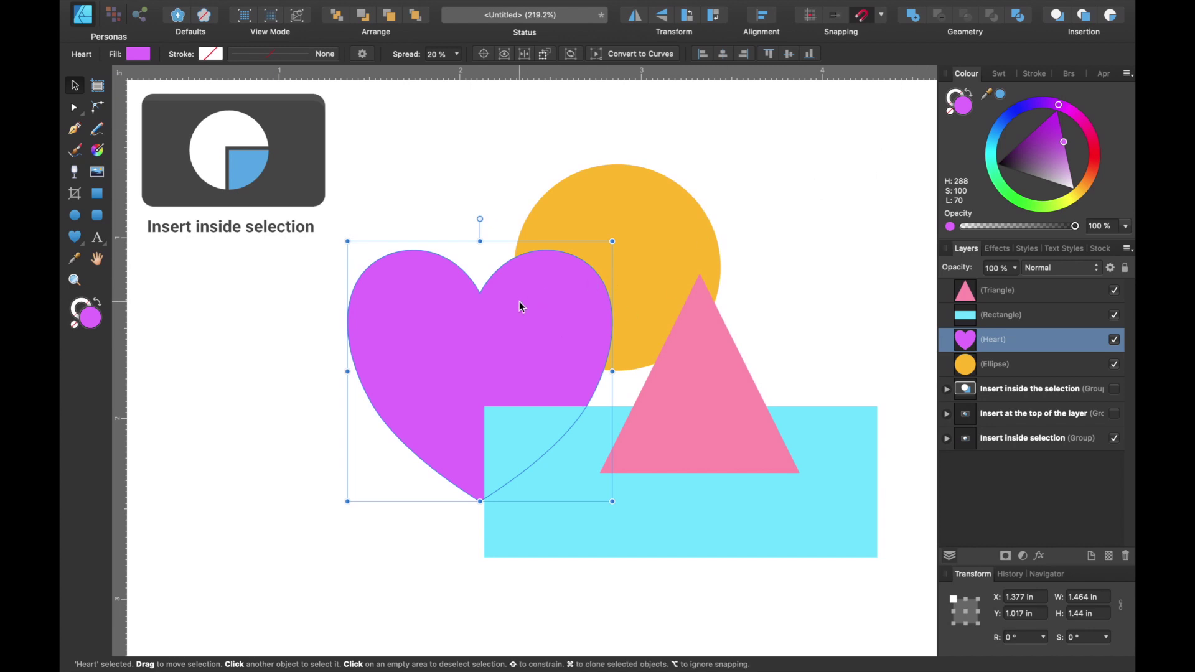
pyautogui.click(1115, 18)
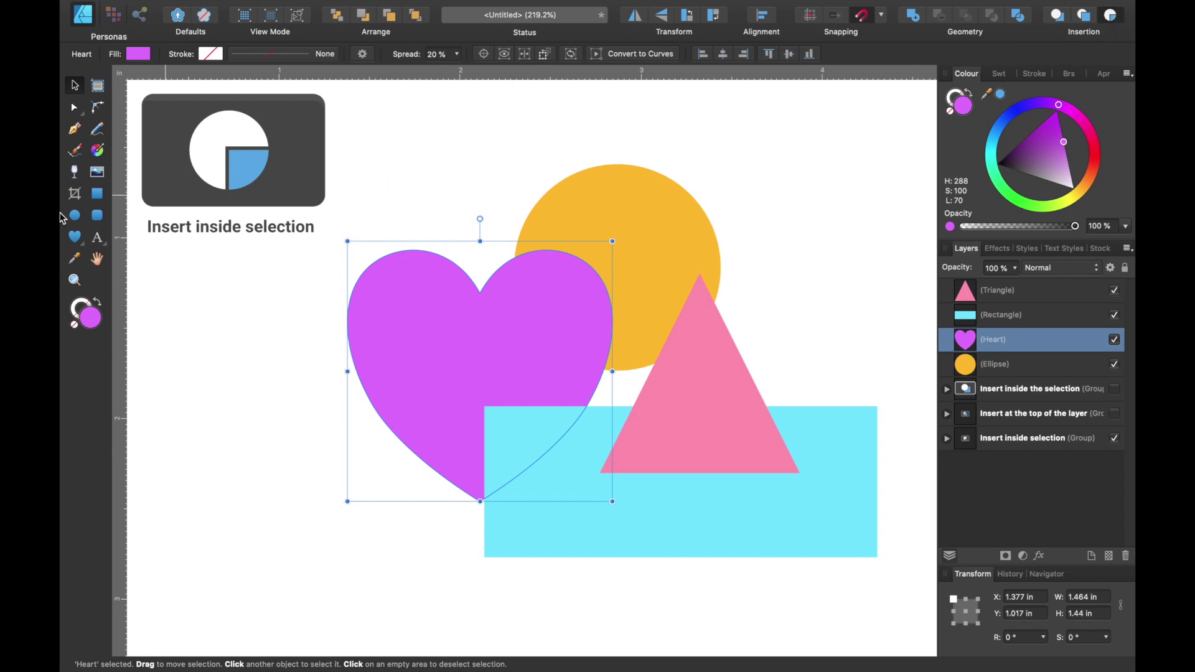
pyautogui.click(97, 196)
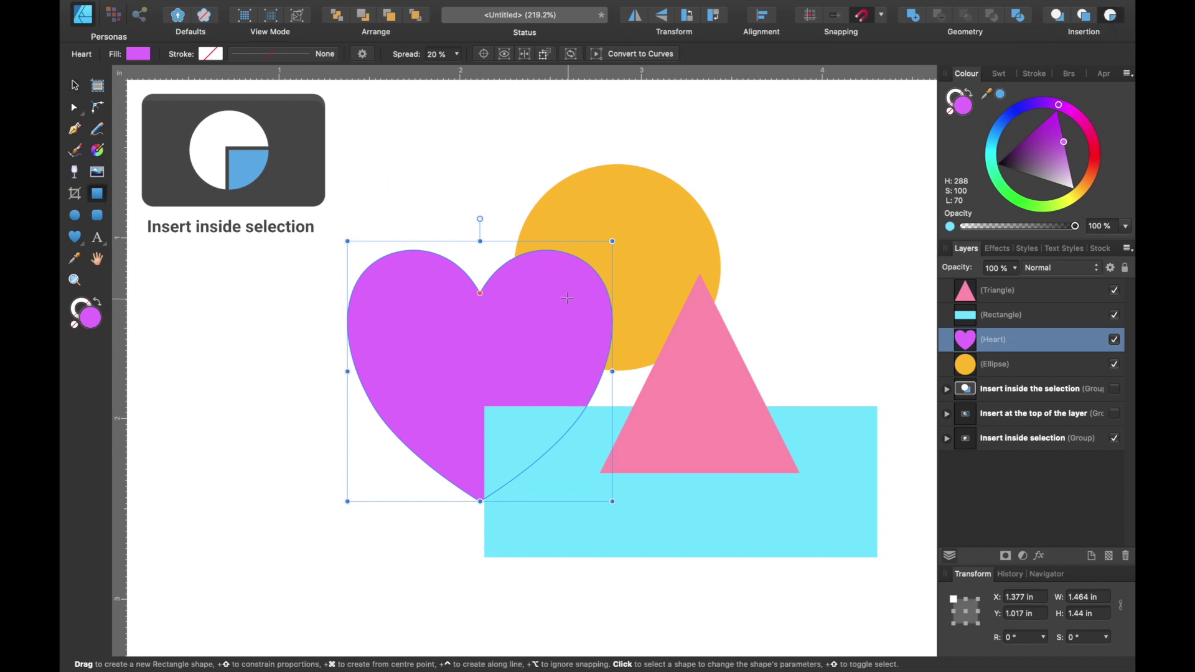
pyautogui.moveTo(537, 335); pyautogui.dragTo(686, 186)
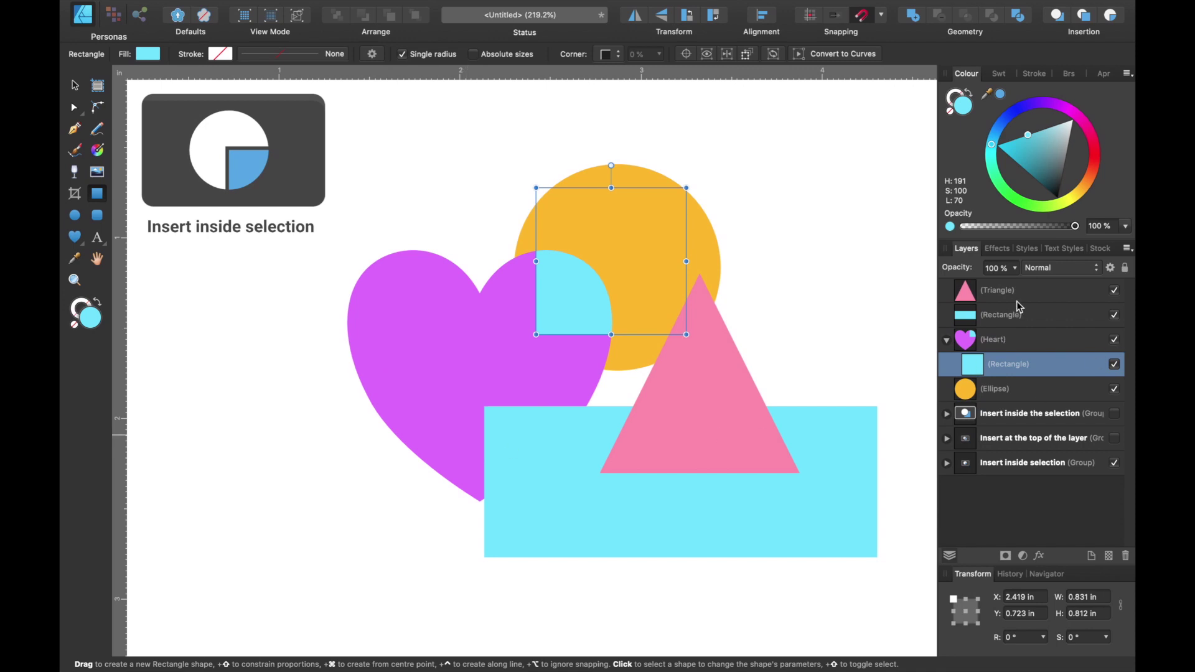
# Clip a cyan circle inside the pink triangle using Insert inside the selection.
pyautogui.click(711, 395)
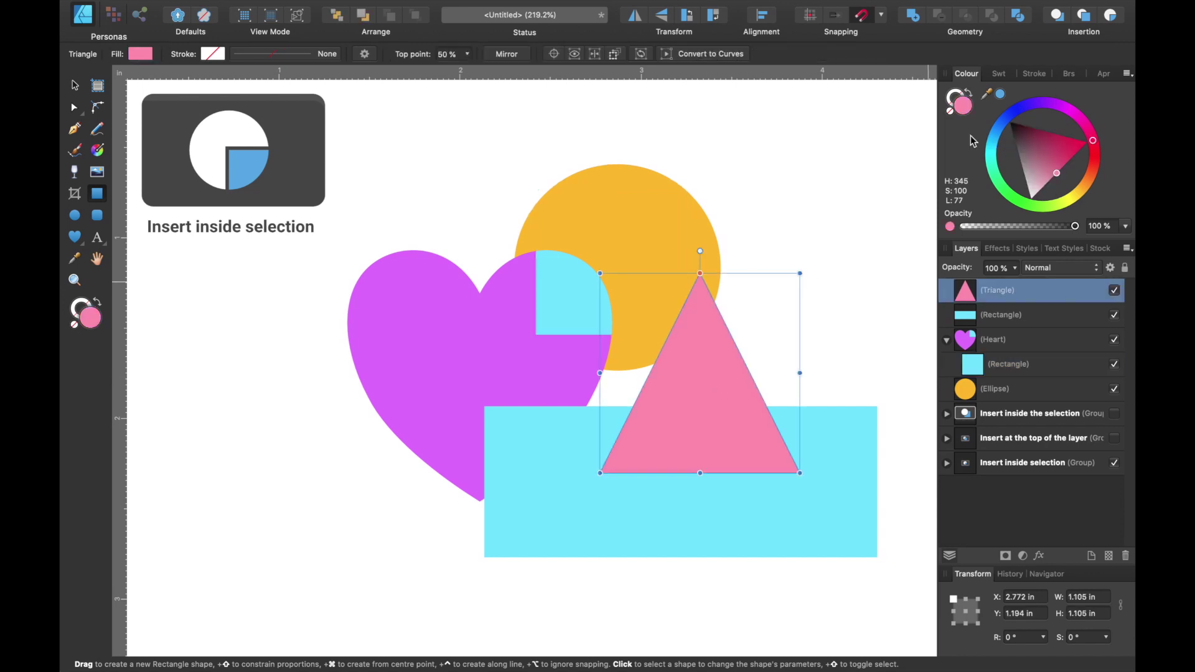
pyautogui.click(1111, 15)
pyautogui.click(75, 214)
pyautogui.moveTo(693, 402); pyautogui.dragTo(824, 273)
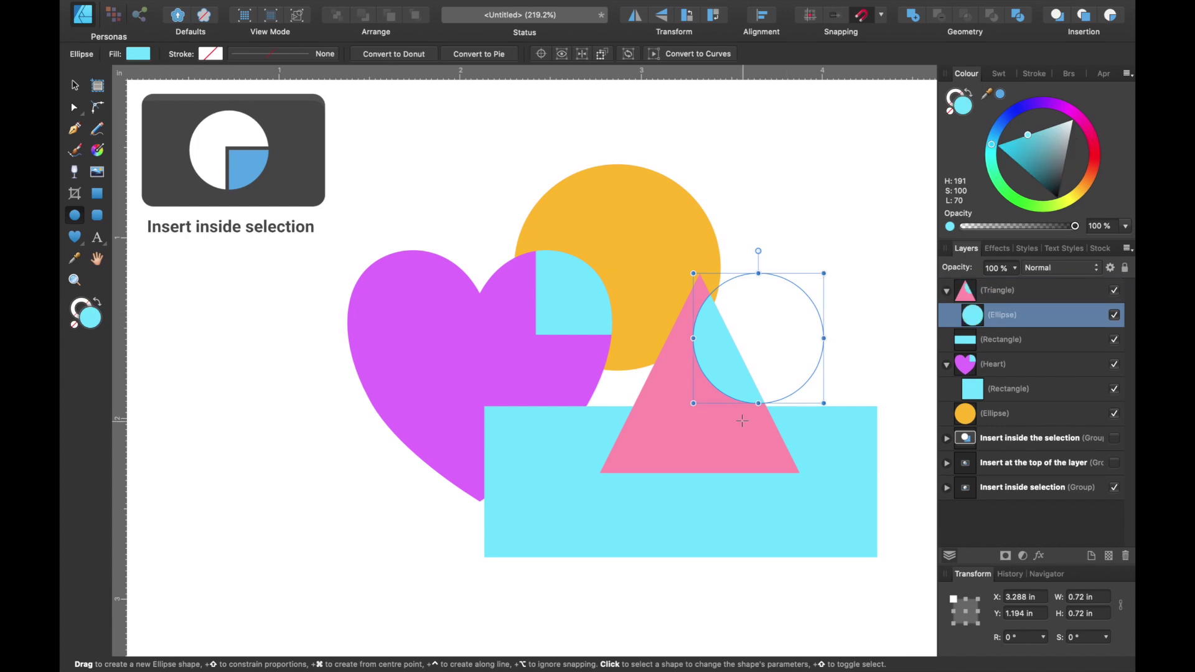